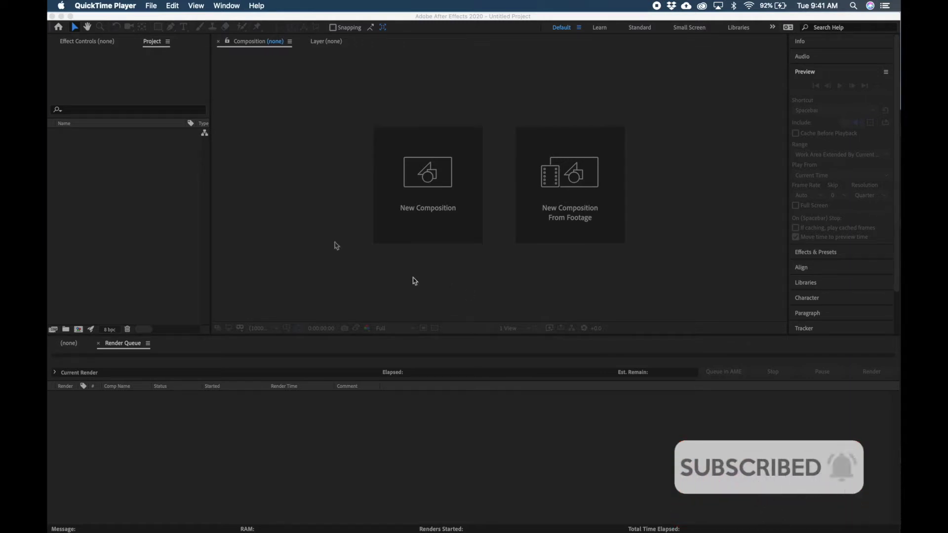
Create the 1920×1080 composition Comp 1 and import YOUTUBE INTRO.mp4 from Finder
click(320, 222)
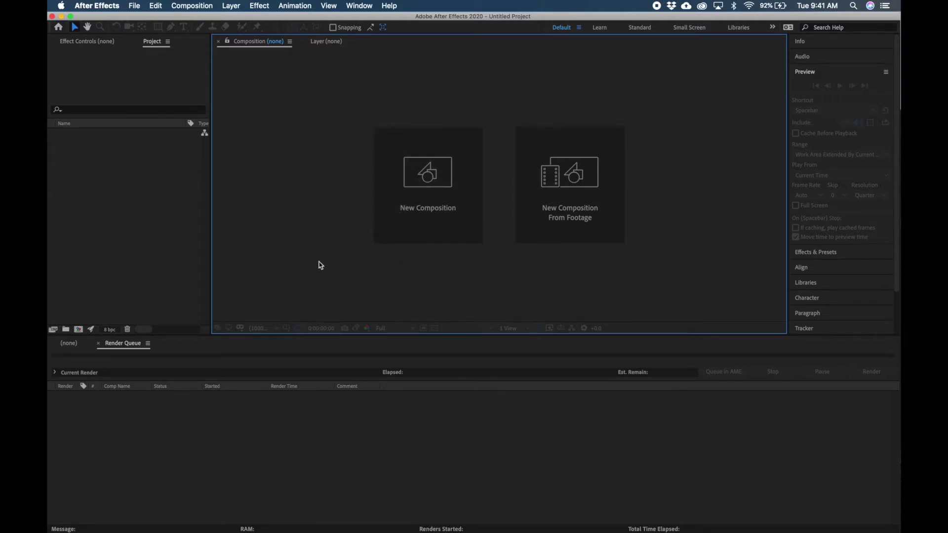
click(423, 199)
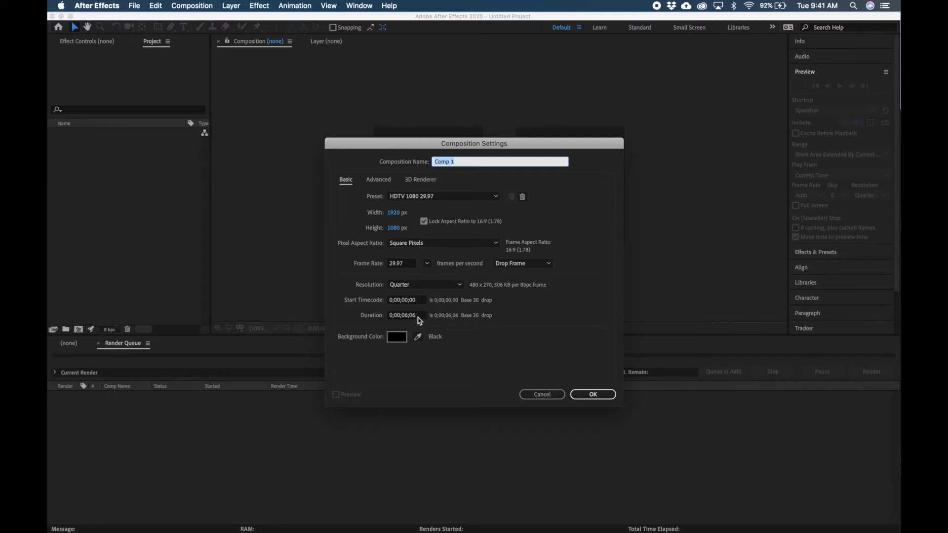
click(407, 319)
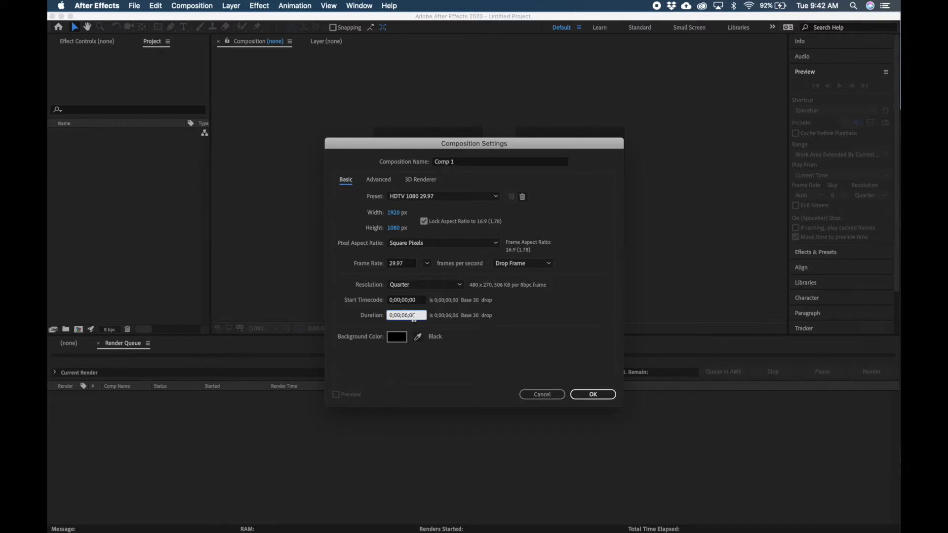
click(582, 394)
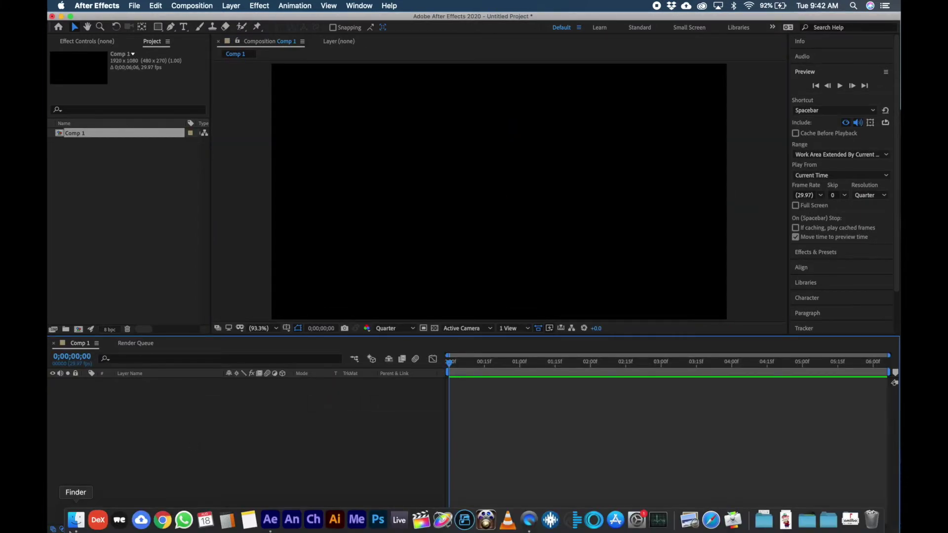
click(73, 521)
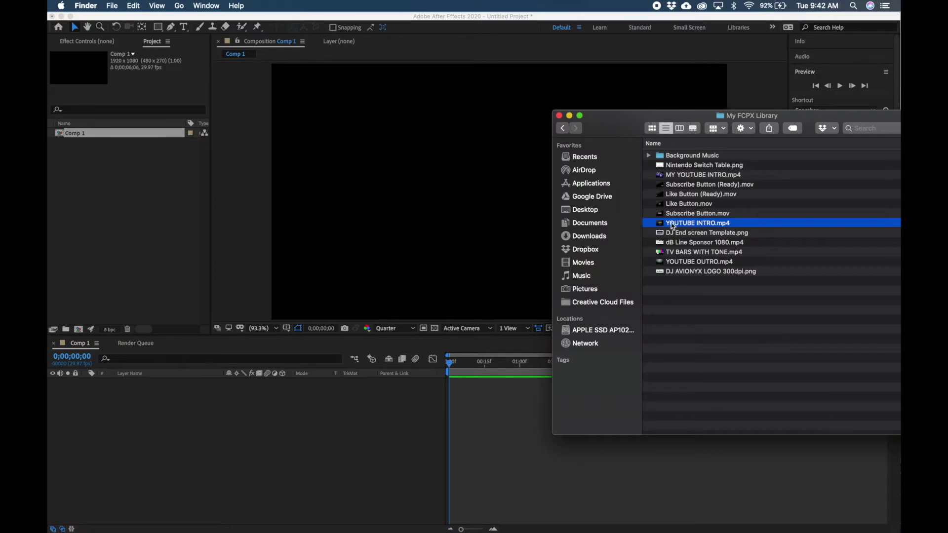
drag(672, 226, 103, 196)
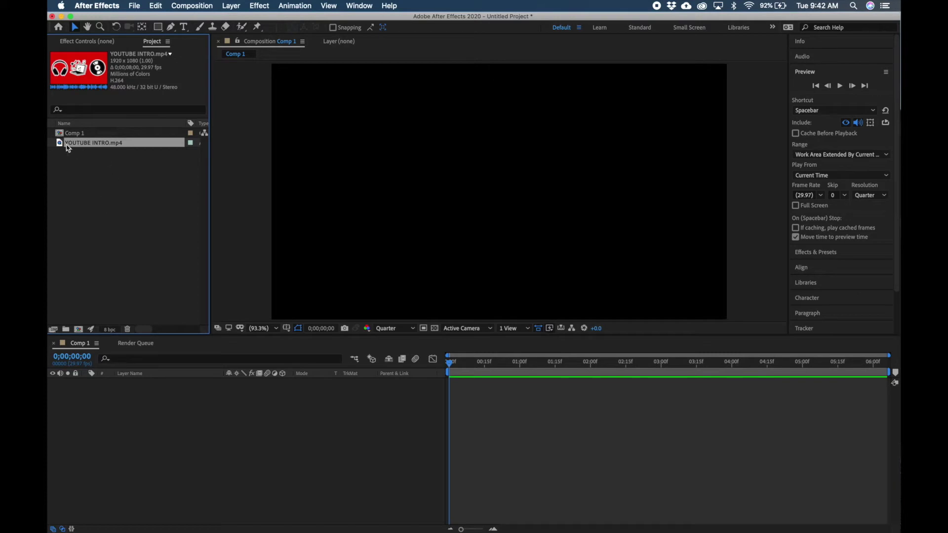
Drag YOUTUBE INTRO.mp4 from the Project panel into Comp 1's timeline as layer 1
drag(68, 148, 160, 445)
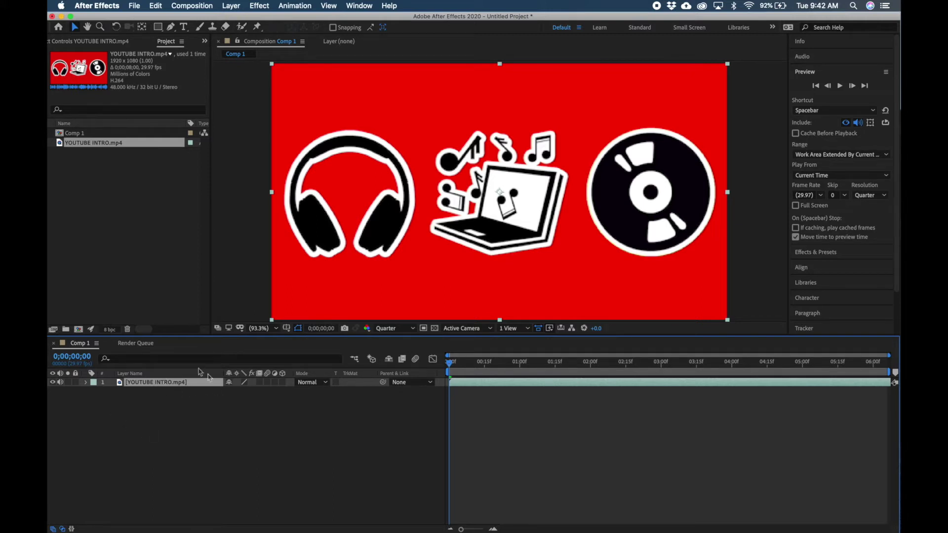
Add a black 1920×1080 solid named E3D above the intro clip
right_click(204, 439)
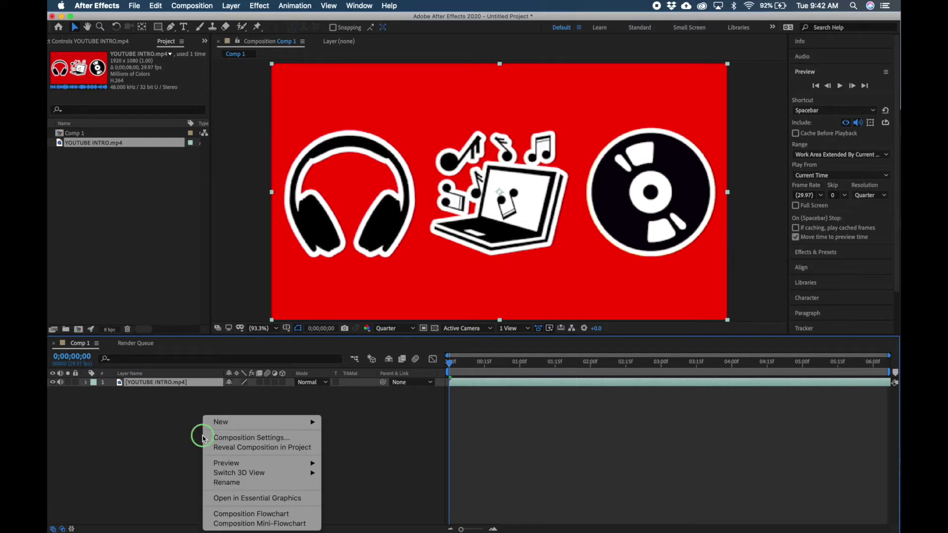
right_click(178, 432)
right_click(177, 429)
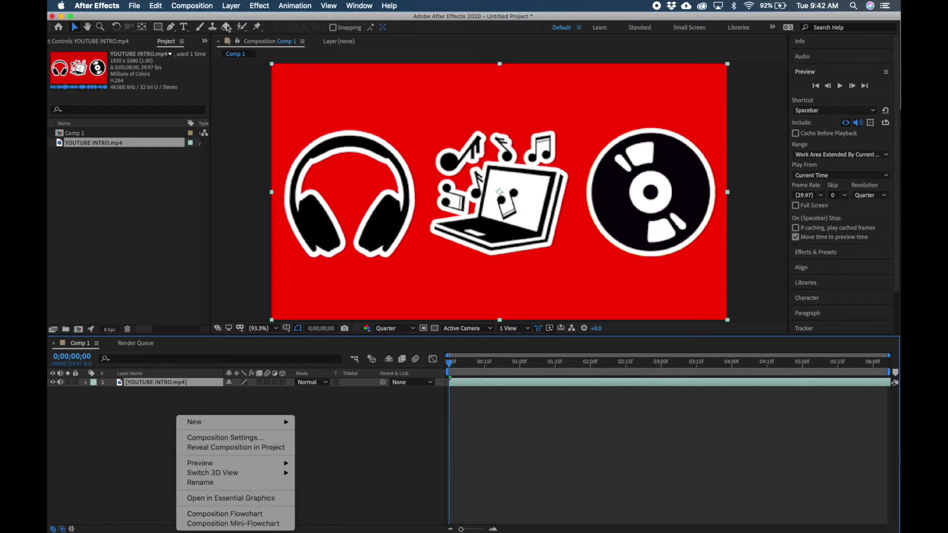
click(231, 6)
click(231, 6)
mouse_move(306, 22)
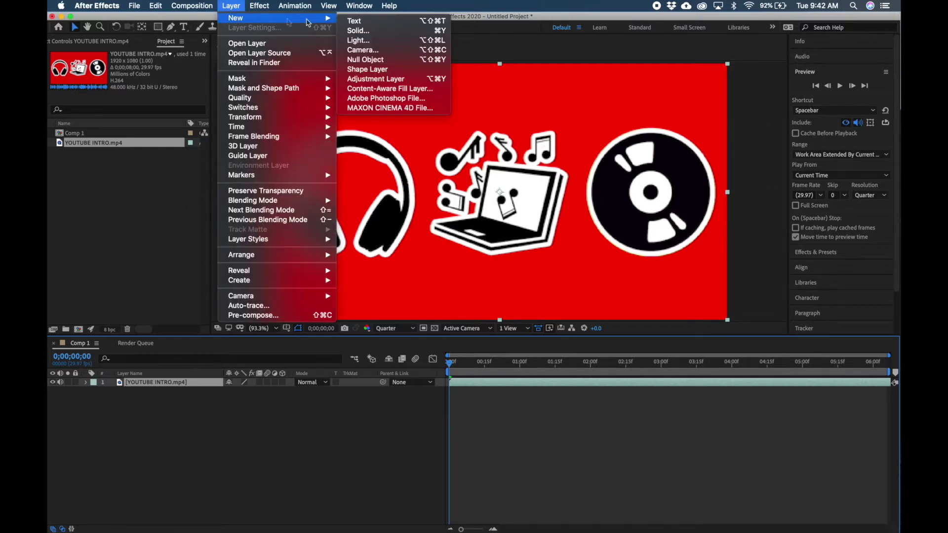
click(357, 30)
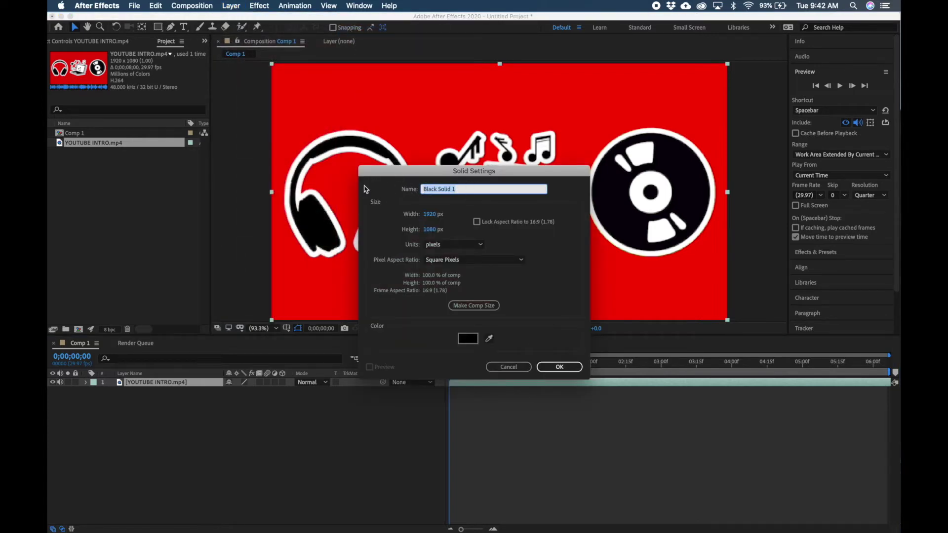
text(E3D)
click(556, 367)
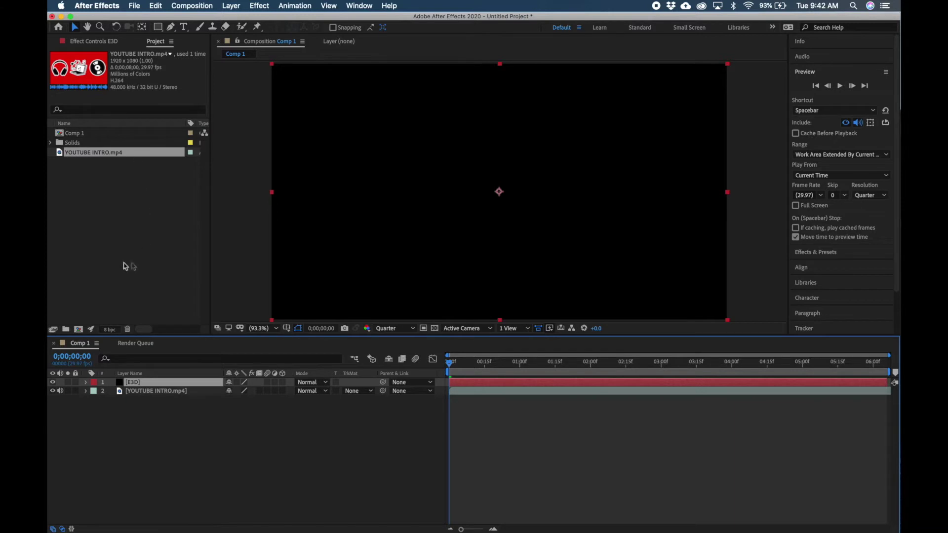
Apply Video Copilot's Element effect to the E3D solid
click(259, 5)
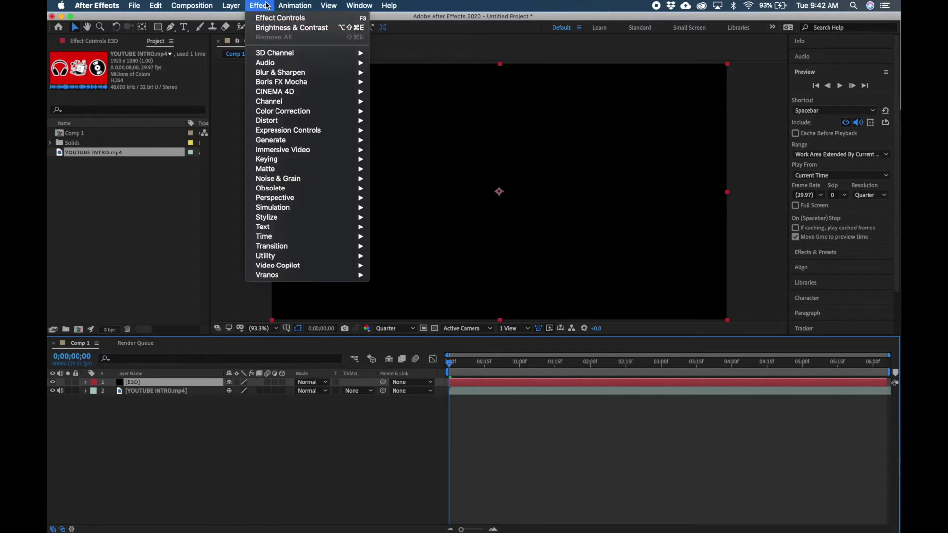
mouse_move(315, 270)
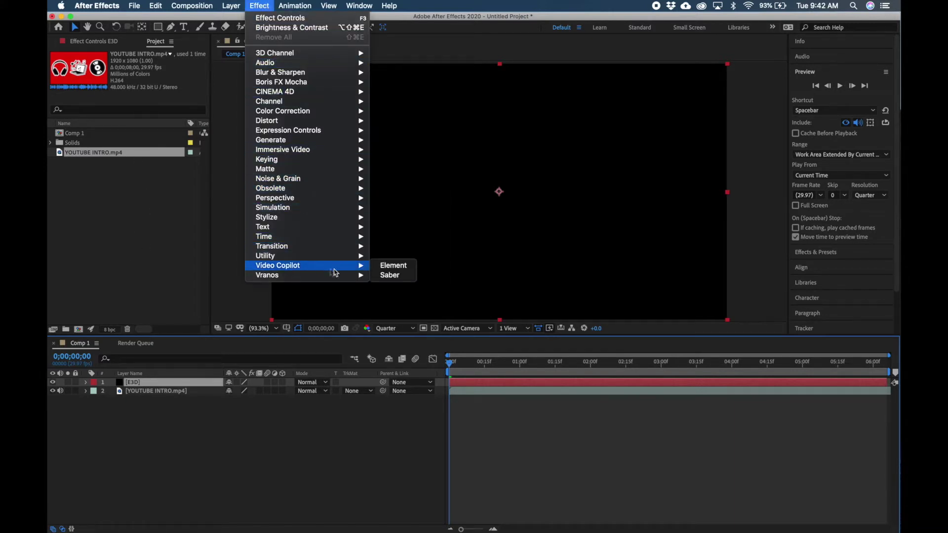
click(388, 270)
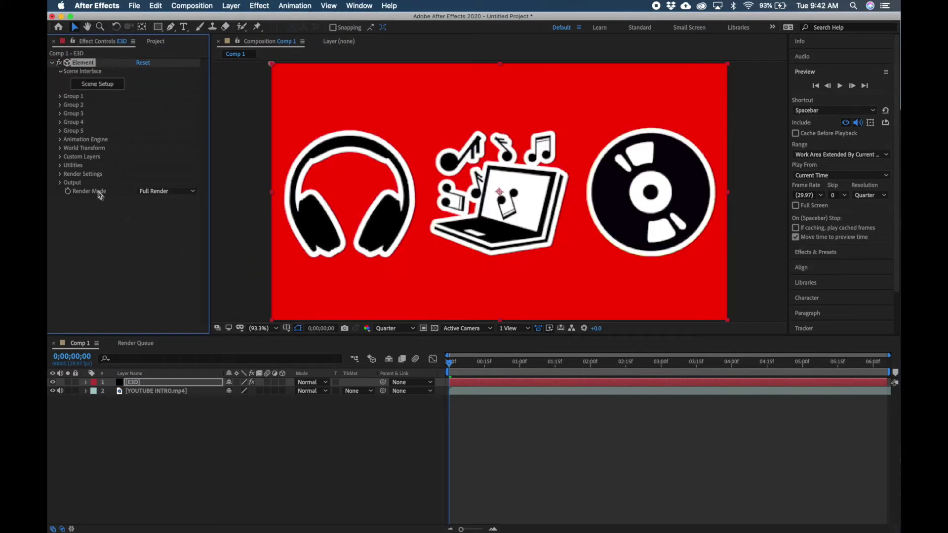
Set Custom Texture Maps Layer 1 to YOUTUBE INTRO.mp4 and open Scene Setup
click(61, 157)
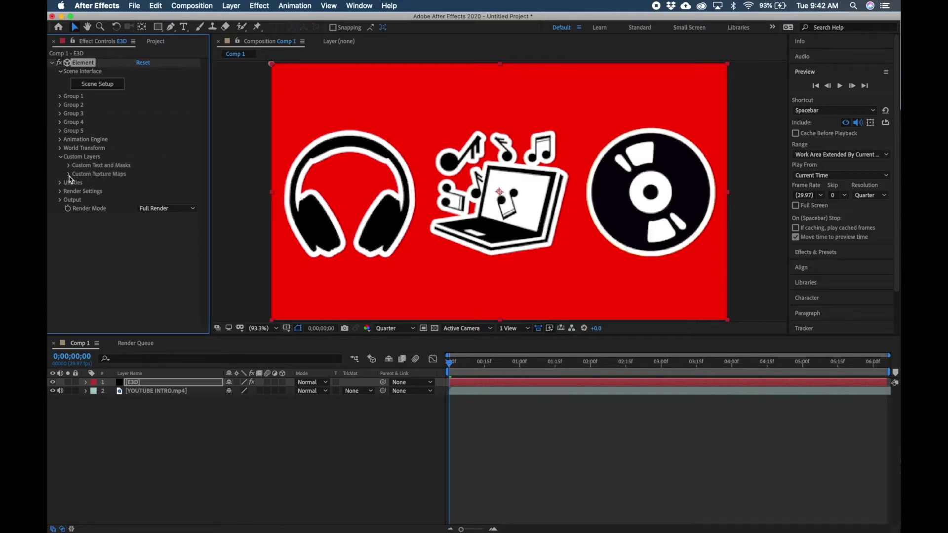
click(69, 175)
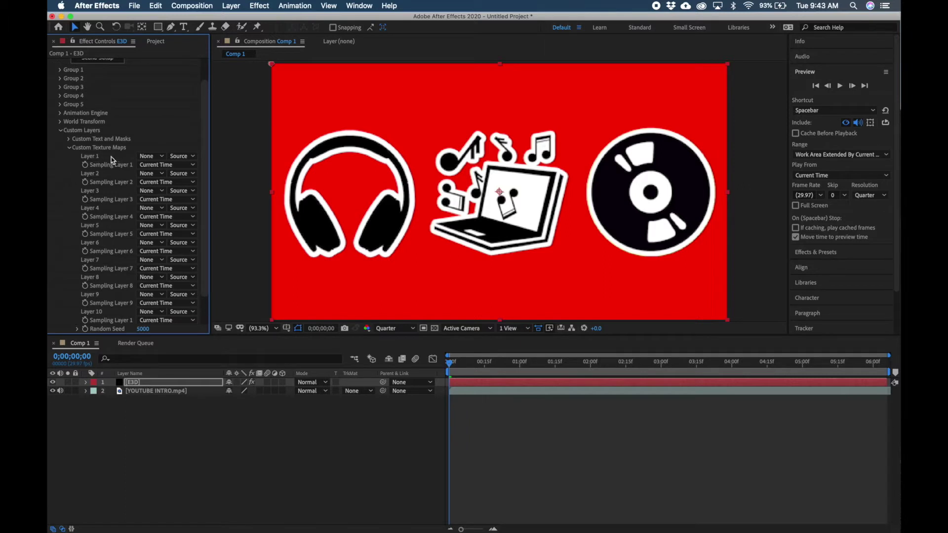
click(161, 157)
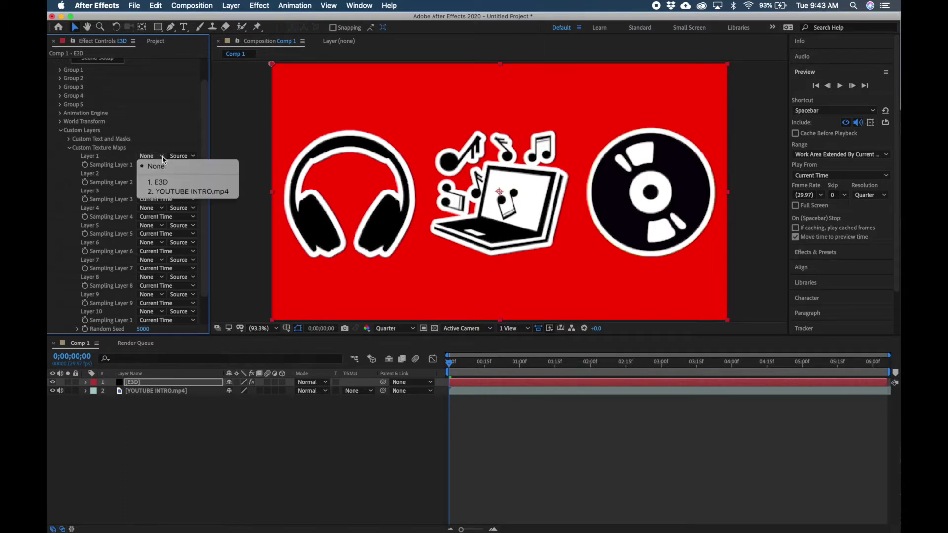
click(171, 193)
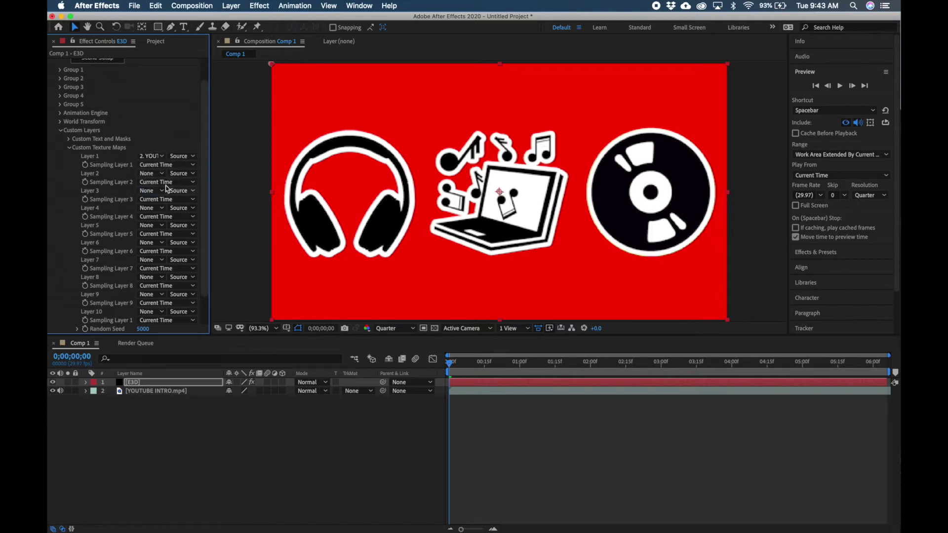
scroll(129, 135, up, 3)
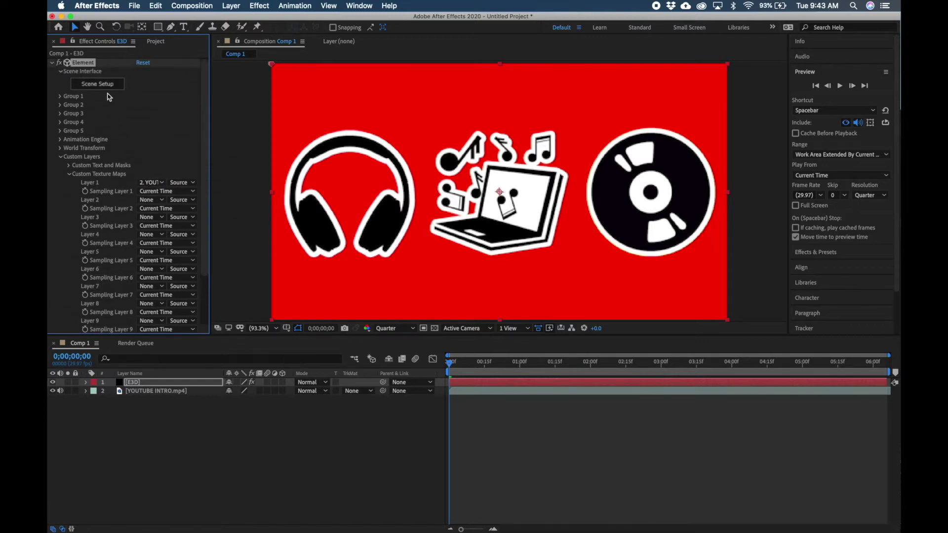
click(99, 84)
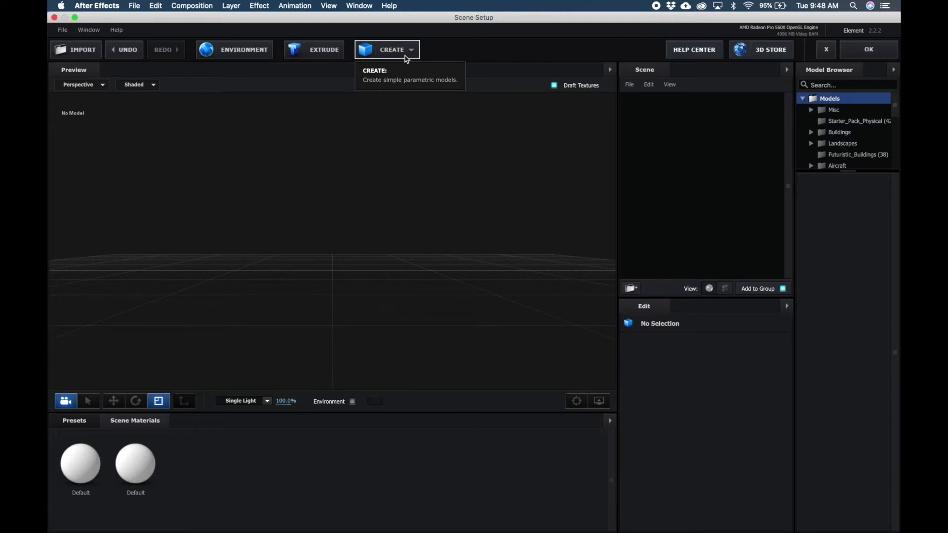
Add a plane model to the Element 3D scene from the CREATE shapes list
click(411, 51)
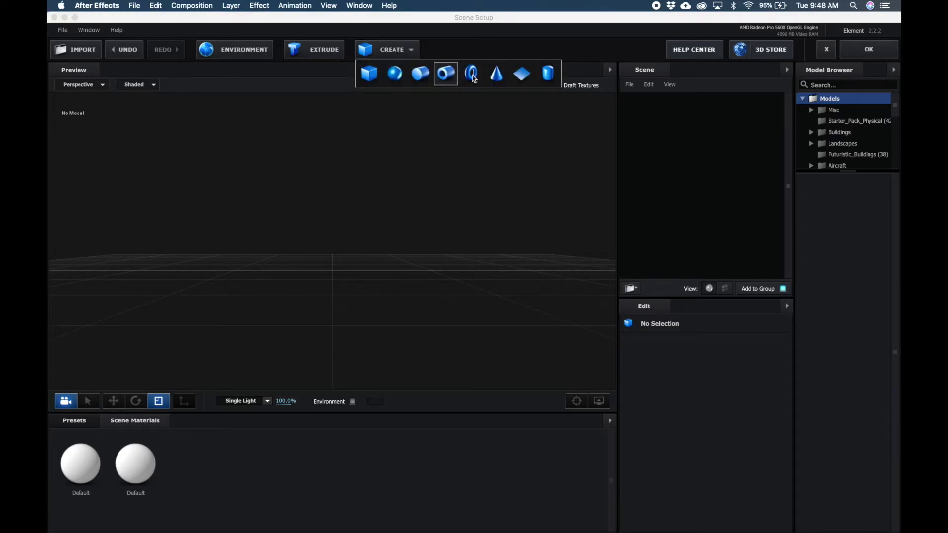
click(522, 74)
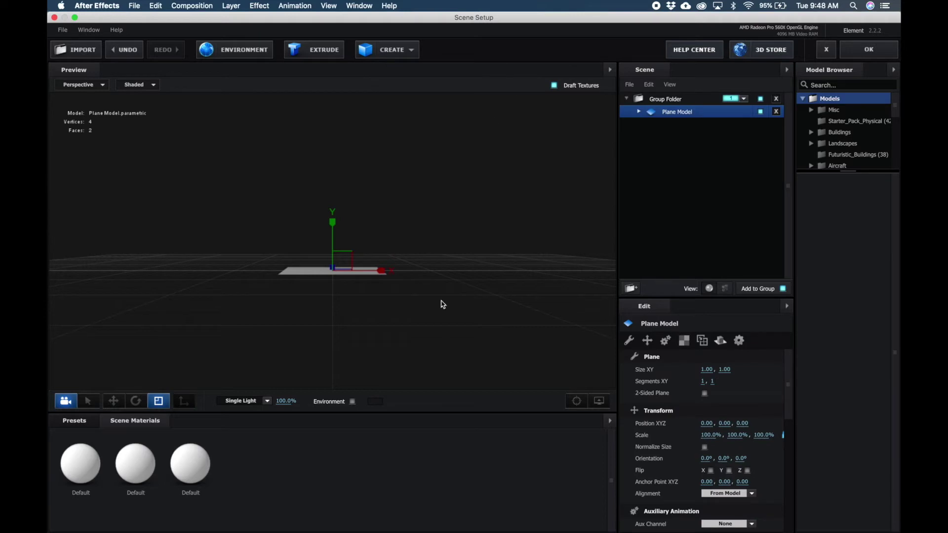
click(707, 459)
Set the plane's X orientation to -90 and its Z scale to 56.2%
text(-90)
key(Return)
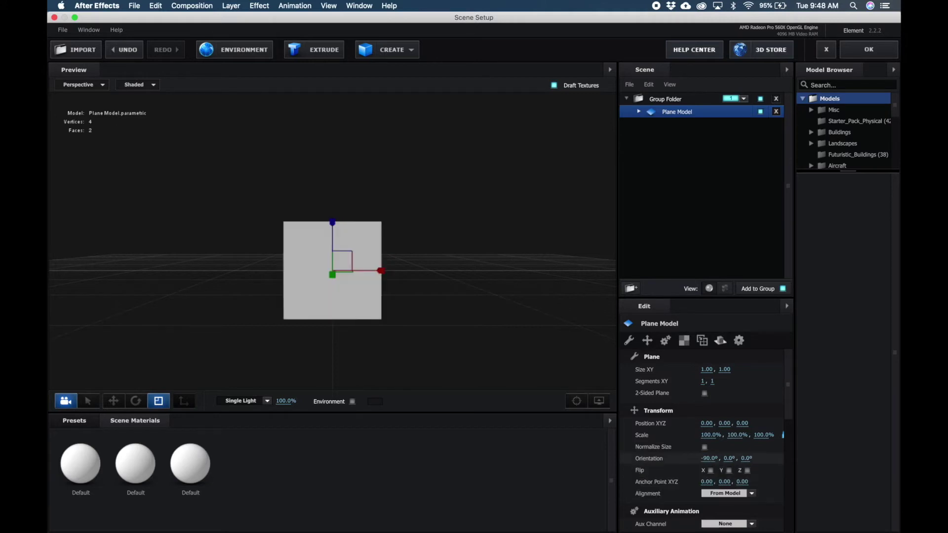
click(709, 437)
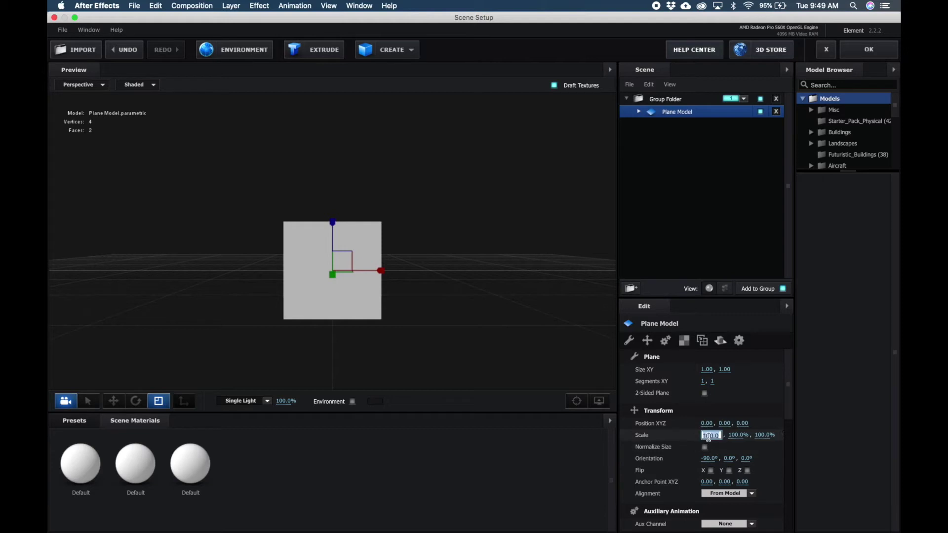
click(762, 436)
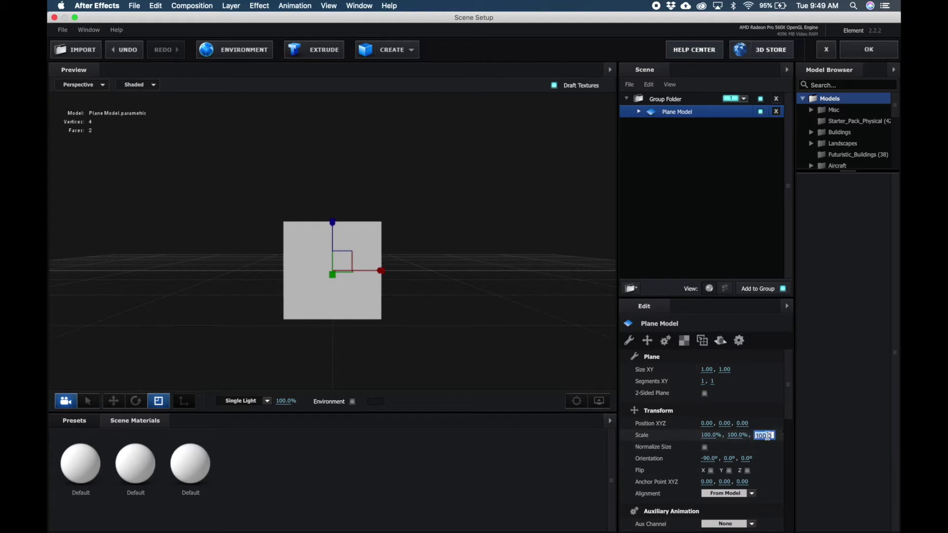
text(56.2)
key(Return)
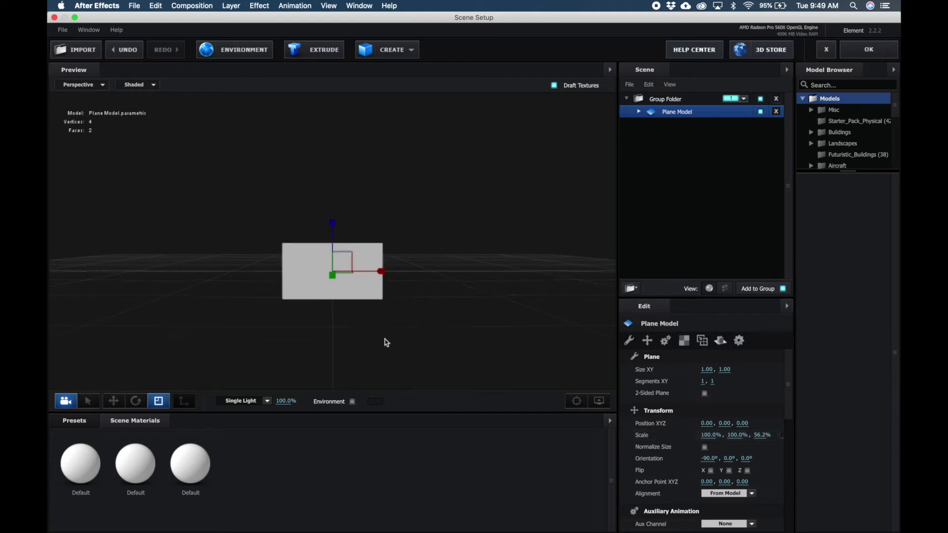
scroll(386, 343, up, 3)
drag(498, 313, 479, 313)
Expand Plane Model and show its Default Physical Shader material with empty texture slots
click(639, 112)
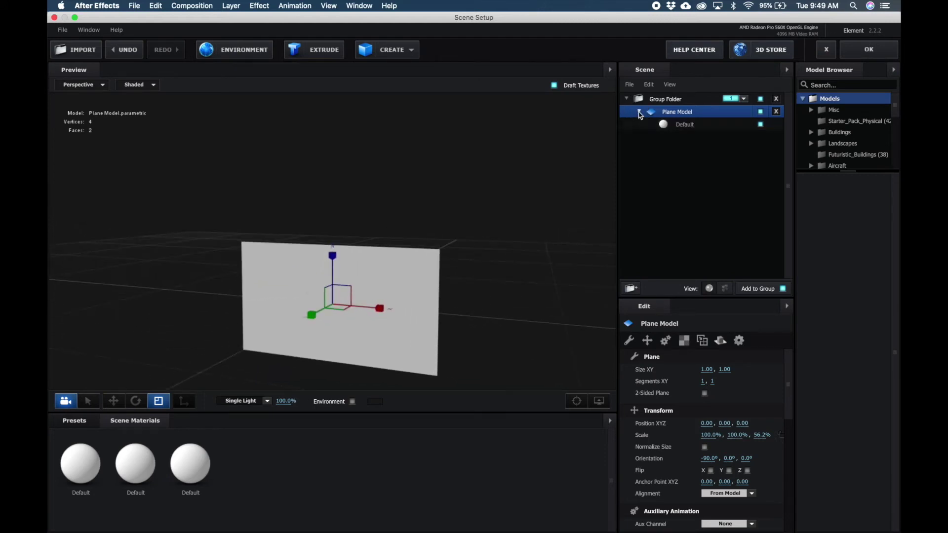
click(681, 127)
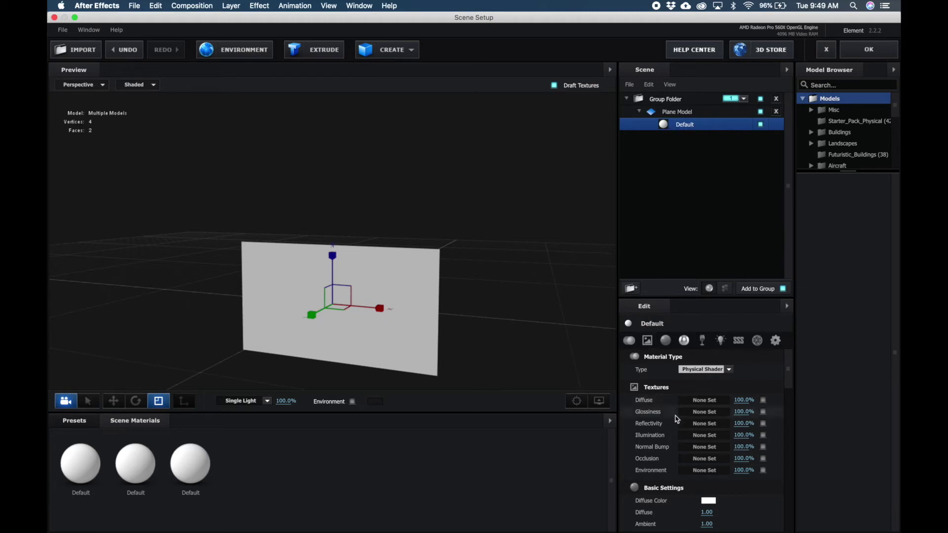
scroll(675, 417, down, 3)
scroll(676, 418, up, 3)
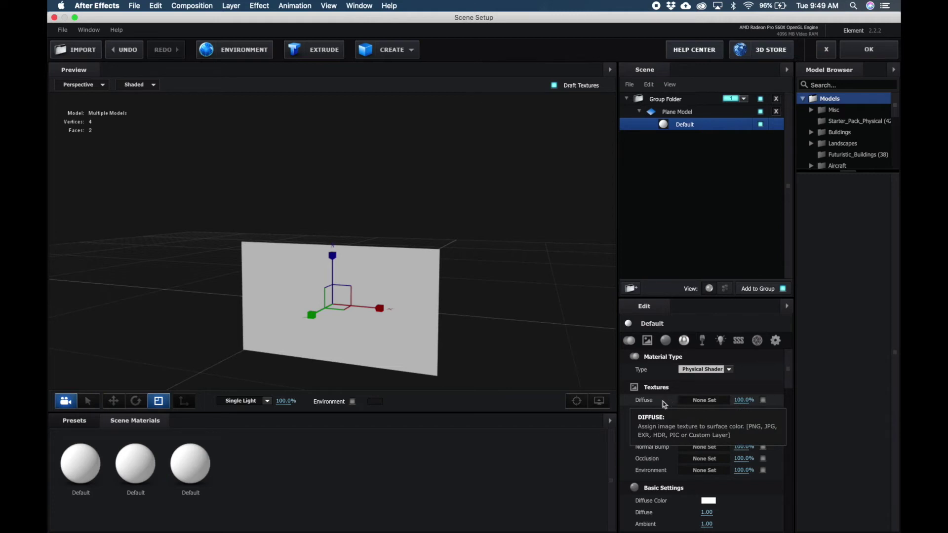
Assign Custom Layer 1 as the plane's Diffuse texture, then close Scene Setup
click(701, 402)
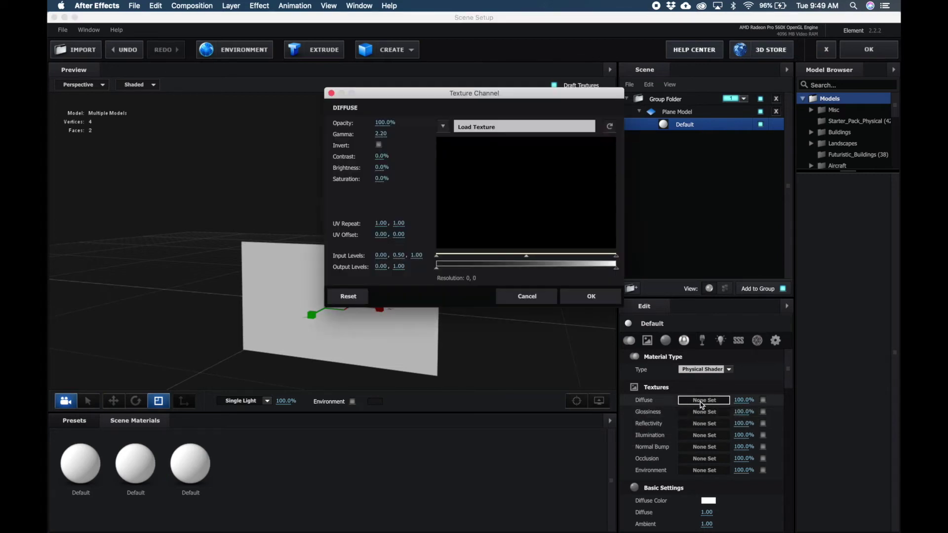
click(443, 127)
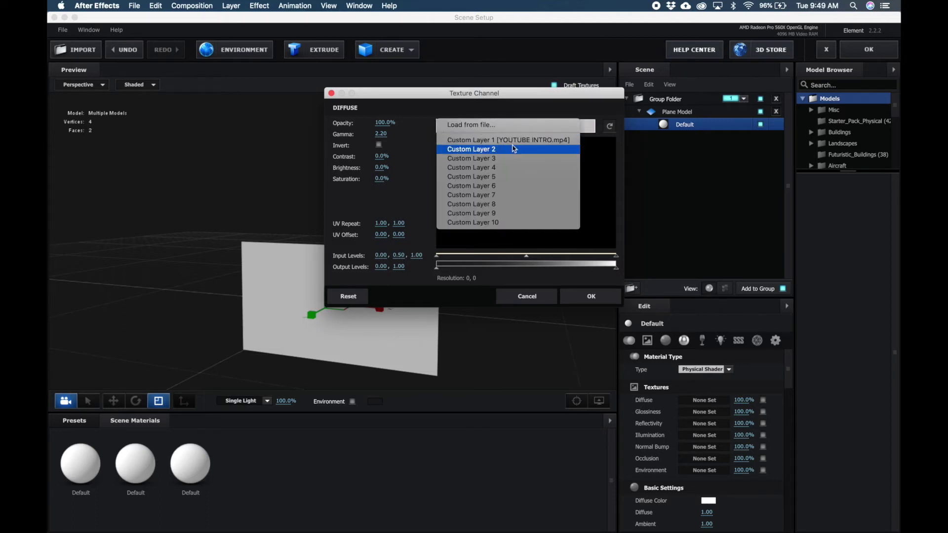
click(491, 141)
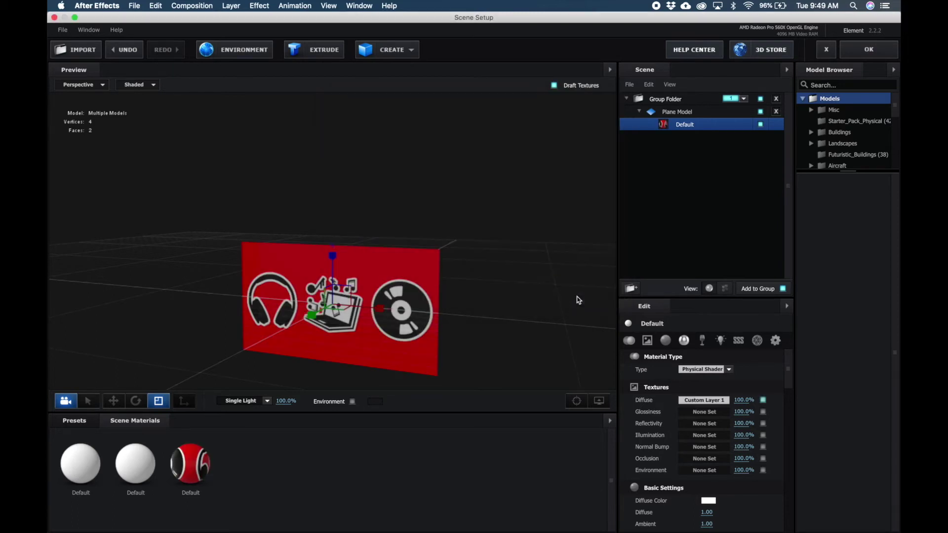
click(579, 298)
mouse_move(544, 333)
mouse_down()
mouse_move(543, 303)
mouse_move(489, 290)
mouse_move(466, 330)
mouse_move(502, 349)
mouse_move(519, 307)
mouse_move(478, 330)
mouse_move(520, 339)
mouse_move(541, 324)
mouse_up()
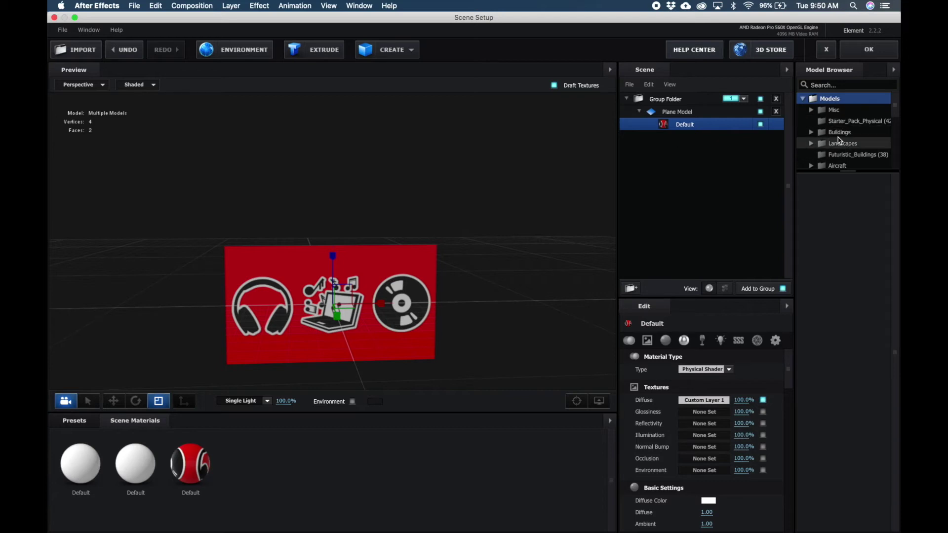
scroll(842, 143, down, 1)
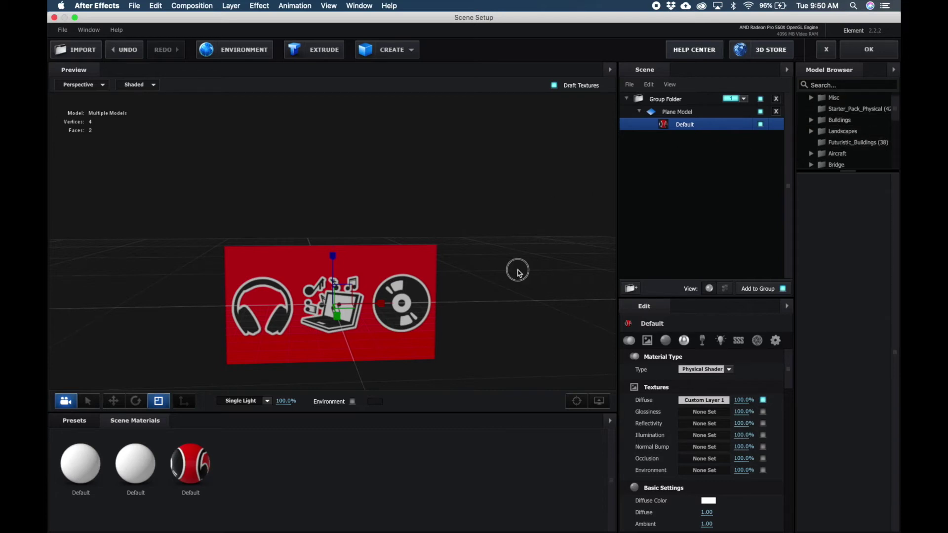
mouse_move(514, 271)
mouse_down()
mouse_move(465, 260)
mouse_move(461, 226)
mouse_move(504, 273)
mouse_up()
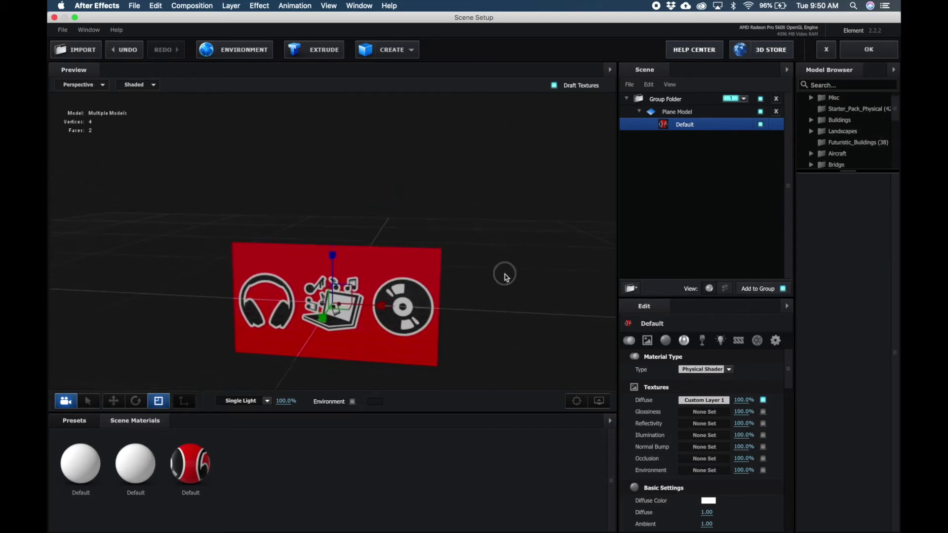
click(856, 56)
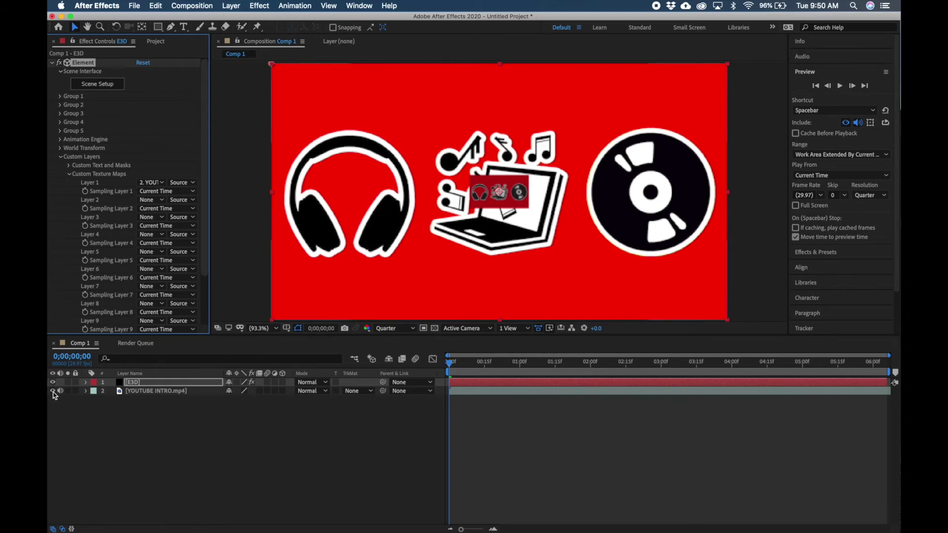
Hide the YOUTUBE INTRO.mp4 layer, select E3D, and preview the textured plane
click(53, 392)
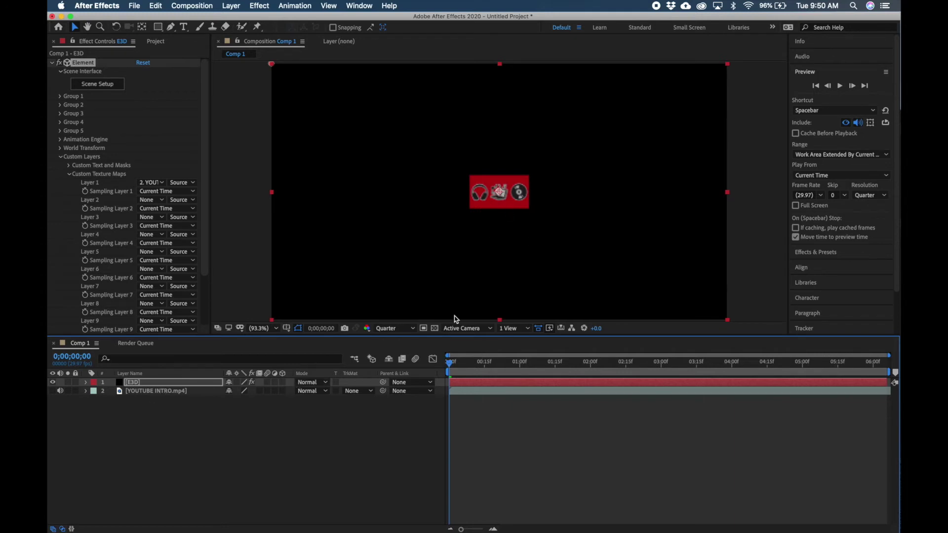
click(135, 383)
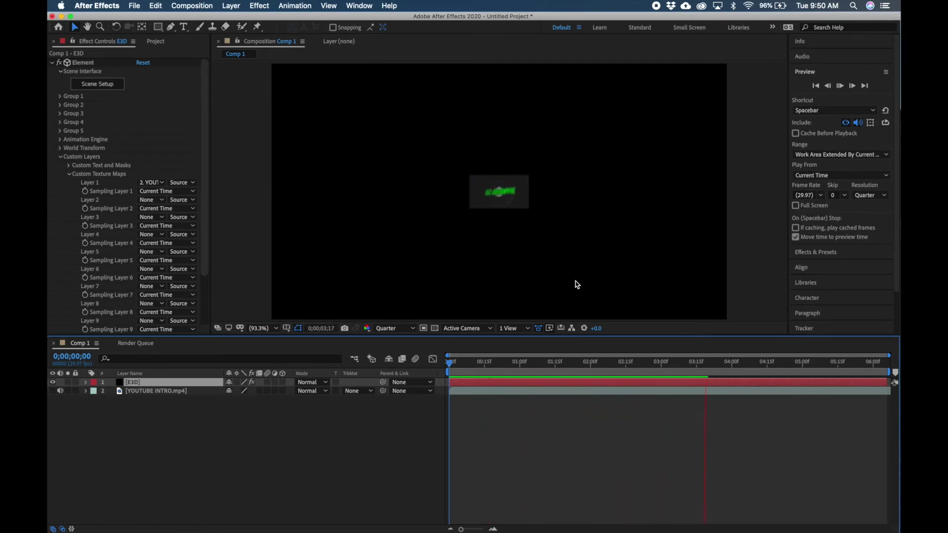
key(space)
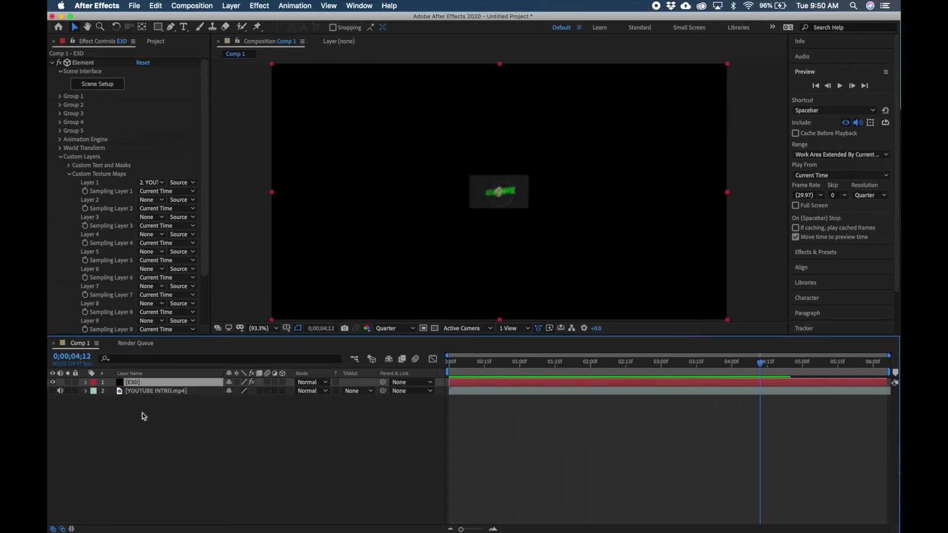
click(85, 384)
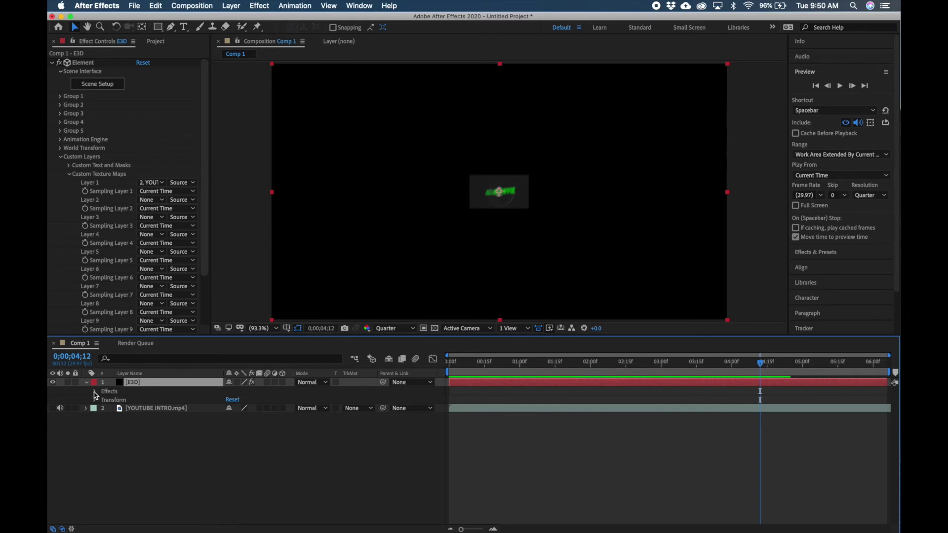
Twirl open Element > Group 1 > Particle Look on E3D and move the playhead to 0
click(94, 391)
click(104, 401)
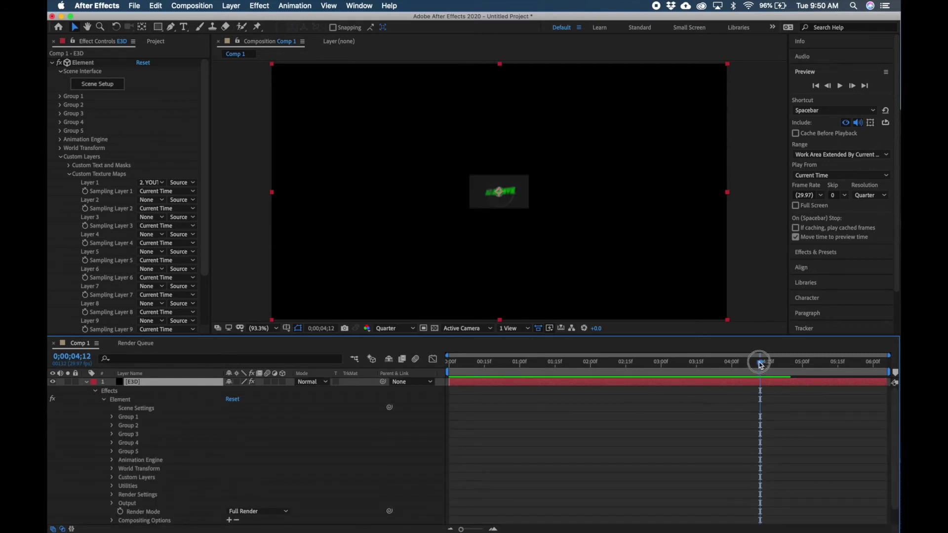
drag(762, 365, 445, 364)
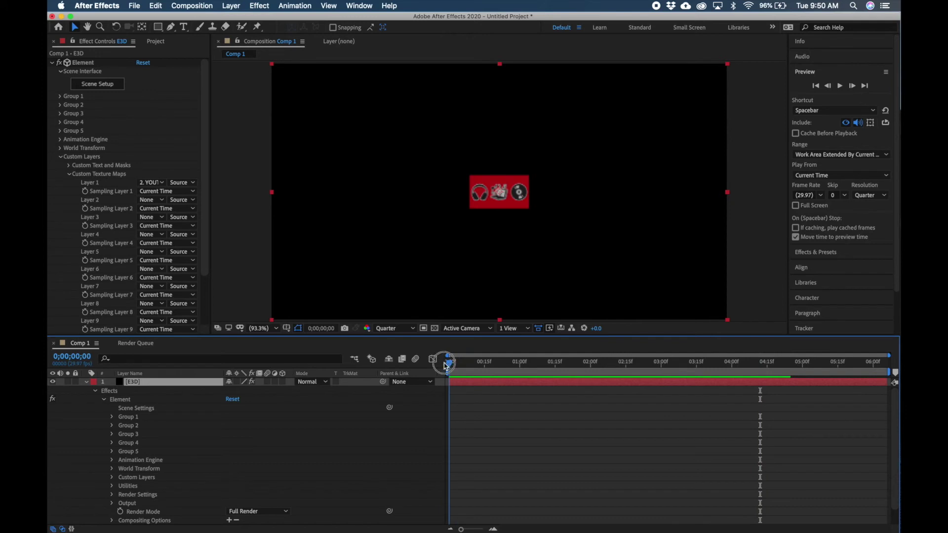
click(112, 420)
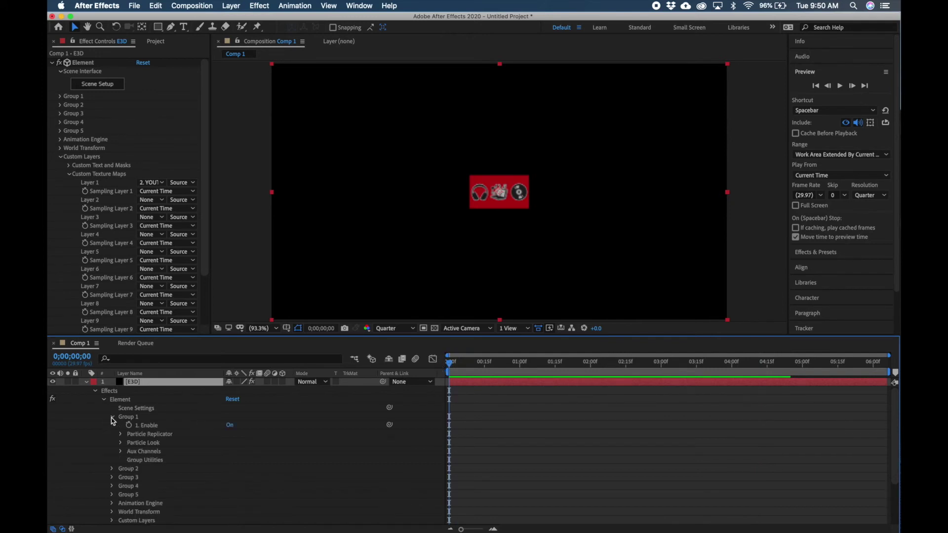
click(121, 443)
Increase Particle Size from 10.10 to 28.20 to enlarge the plane
scroll(122, 446, down, 2)
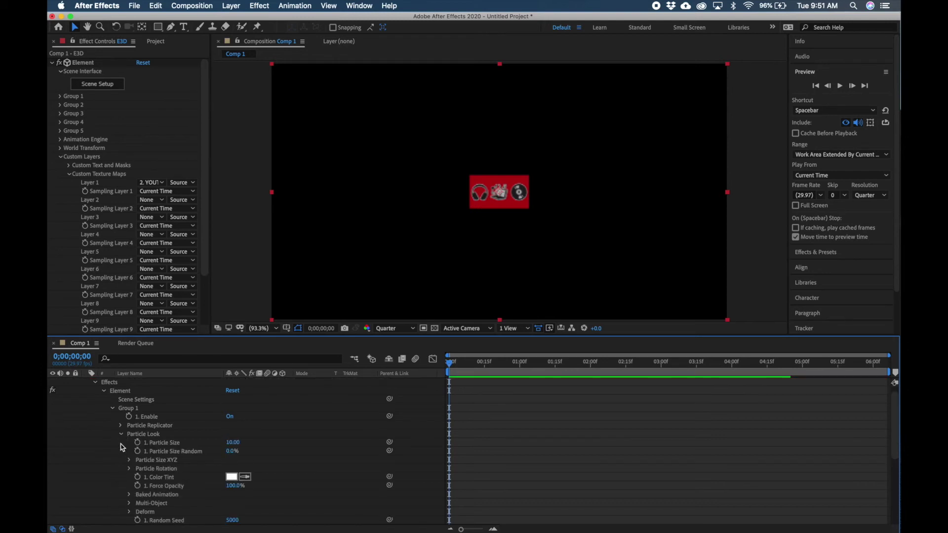
scroll(213, 444, down, 2)
scroll(214, 444, up, 2)
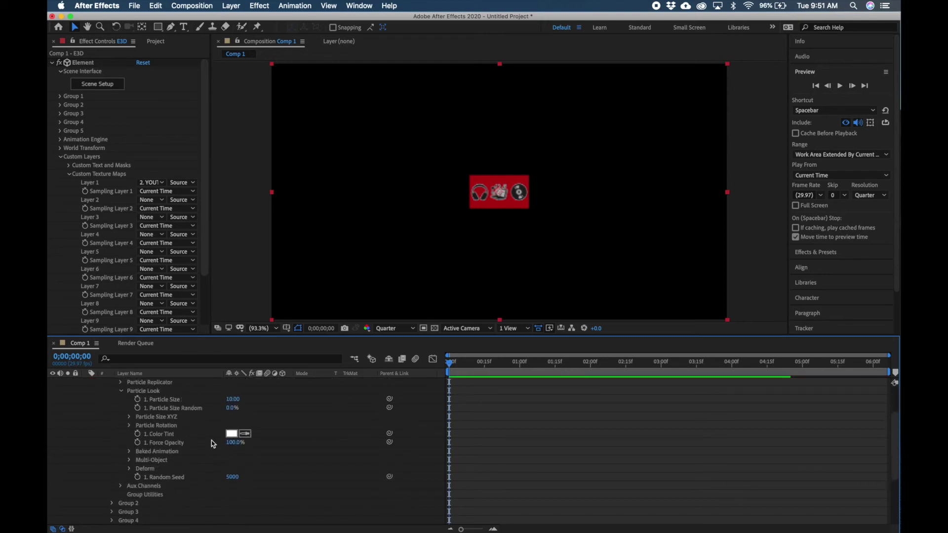
drag(231, 399, 236, 399)
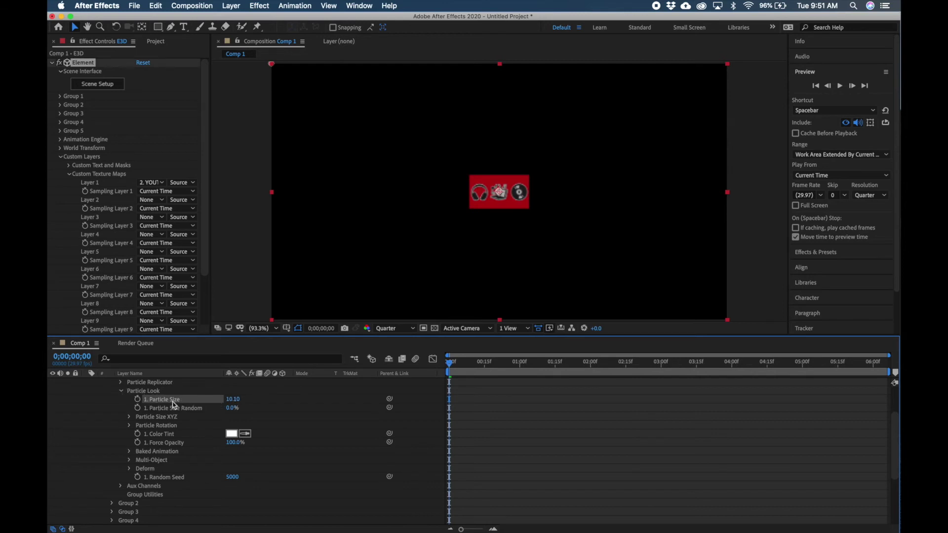
drag(233, 400, 261, 403)
Set the preview resolution to Full and raise Particle Size to 51.40
click(410, 329)
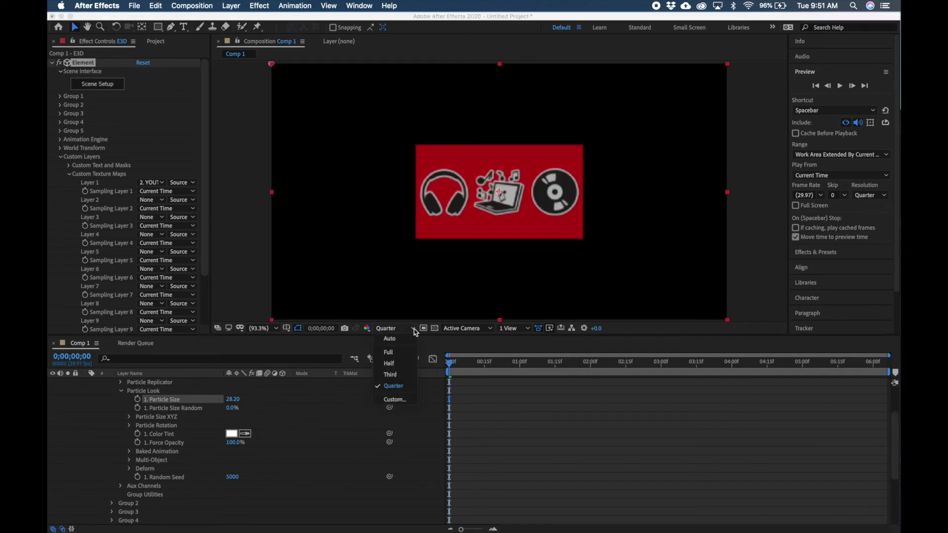
click(393, 352)
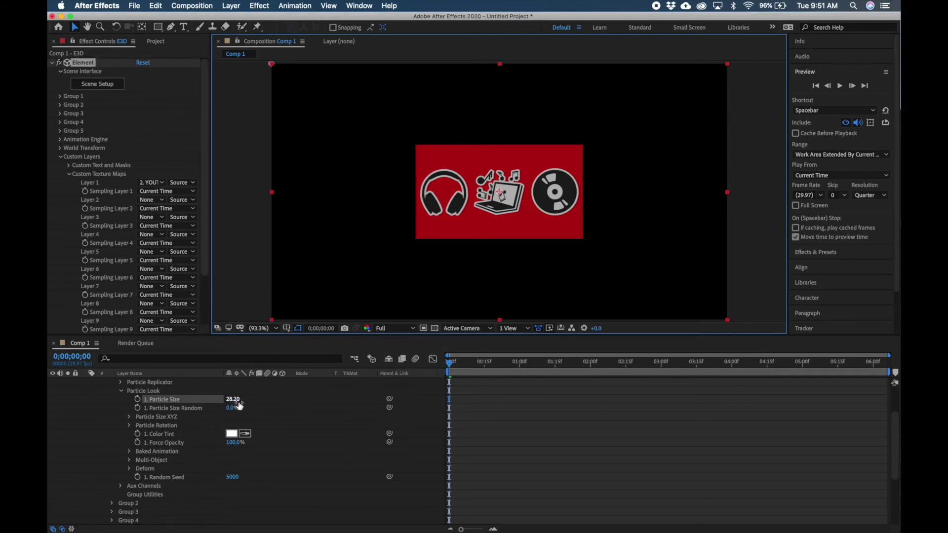
drag(233, 400, 300, 407)
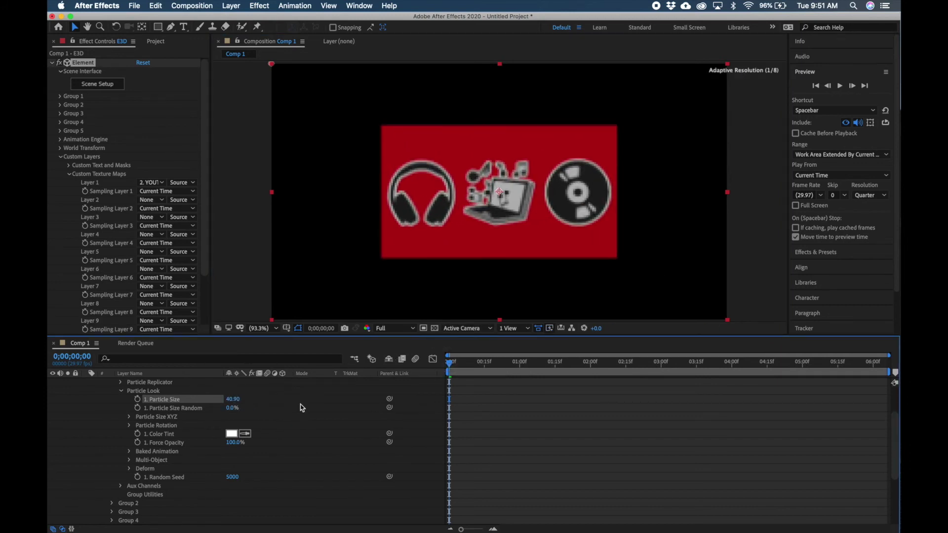
click(239, 399)
mouse_move(239, 400)
mouse_down()
mouse_move(269, 398)
mouse_move(252, 406)
mouse_up()
click(237, 401)
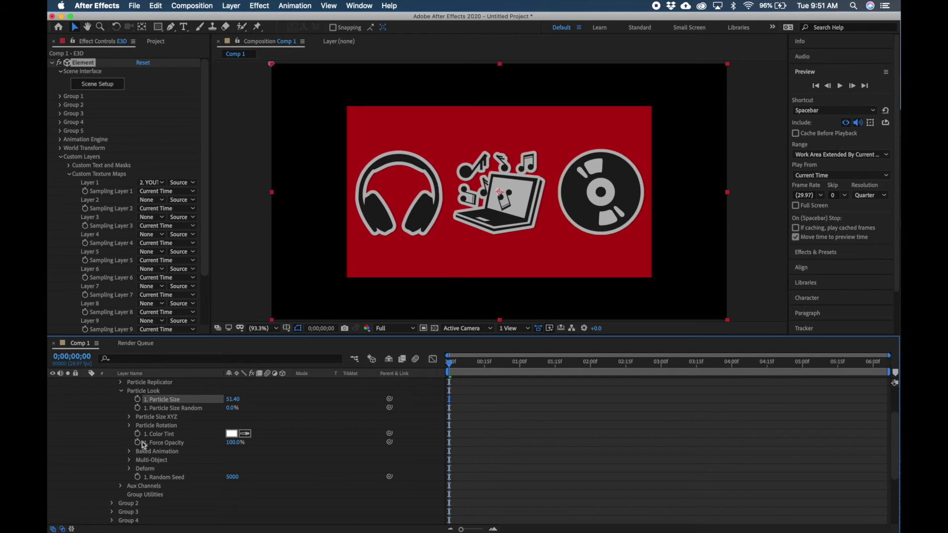
Add Y Rotation Particle keyframes under Particle Rotation and scrub the timeline to check the swing
click(130, 426)
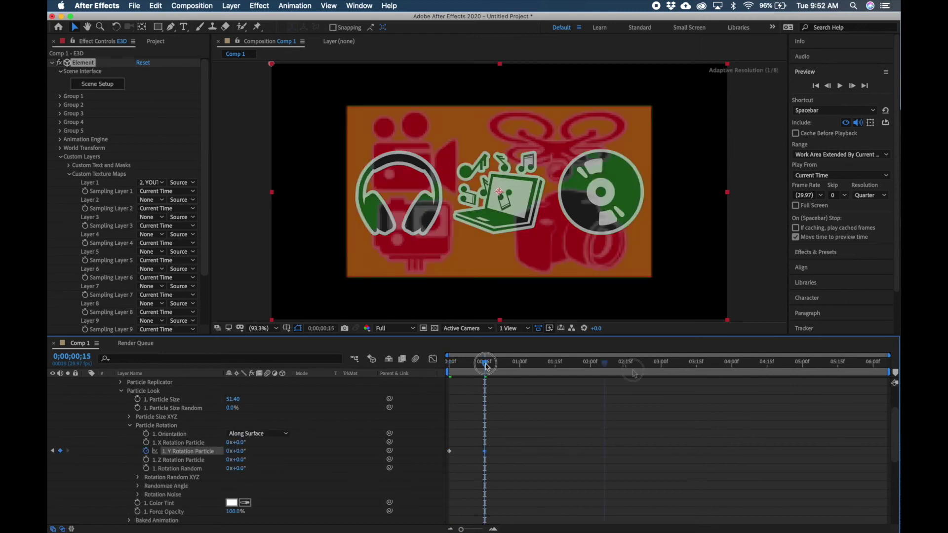
click(835, 362)
click(591, 363)
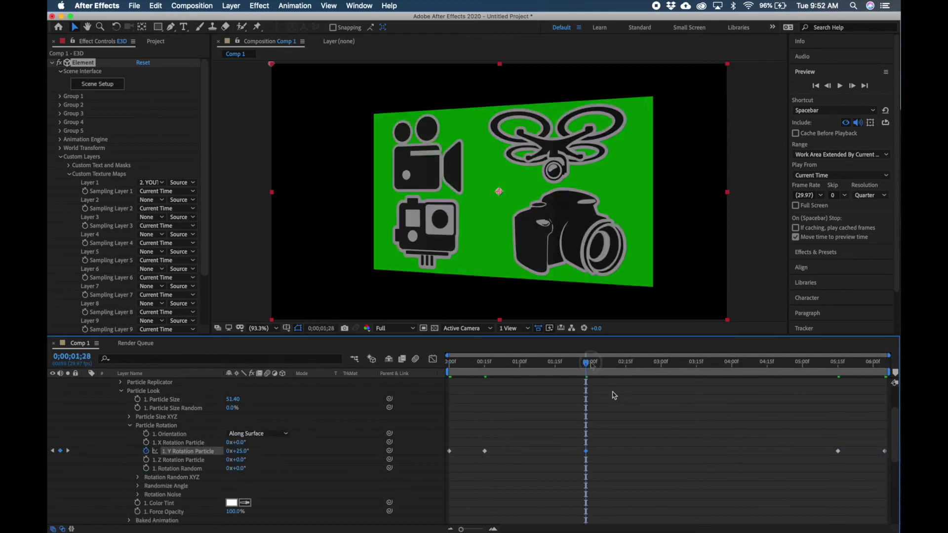
drag(588, 364, 434, 366)
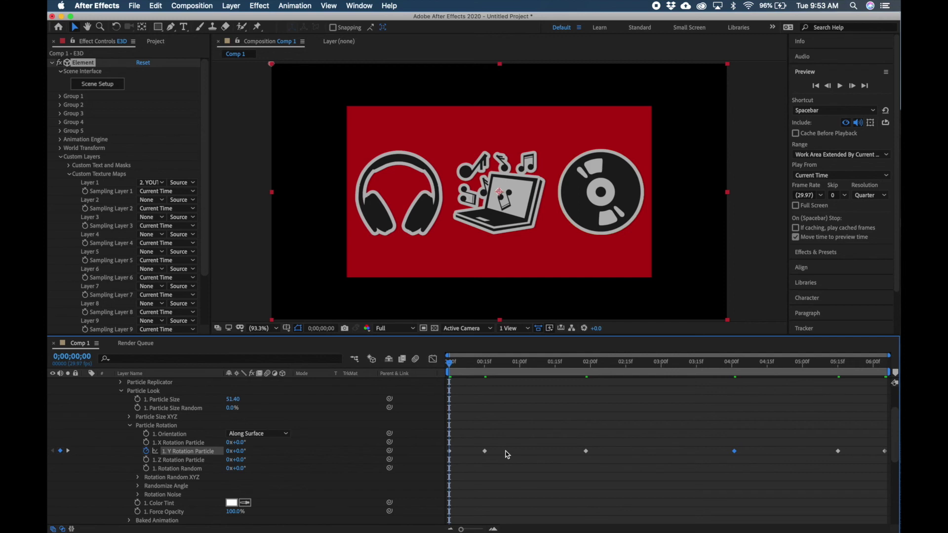
Preview the rotation animation, then reopen Element's Scene Setup
key(space)
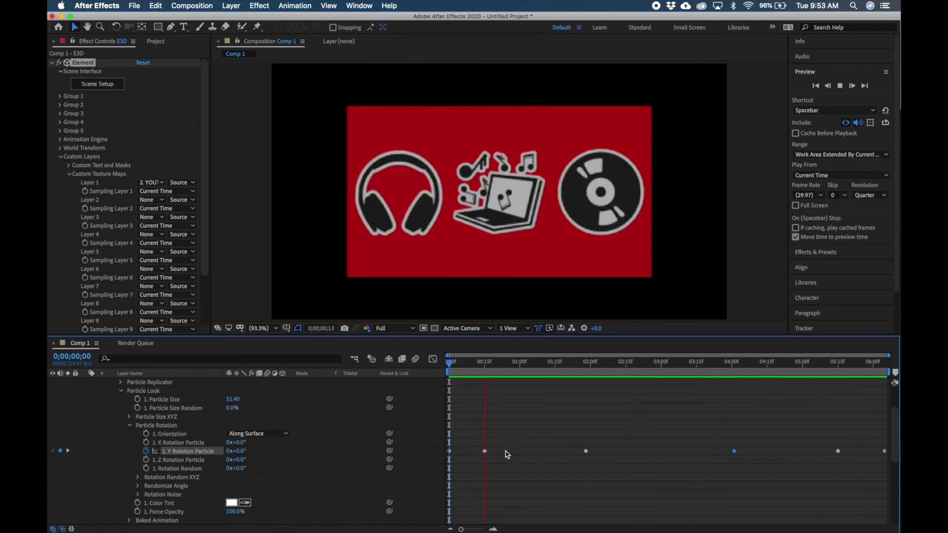
key(space)
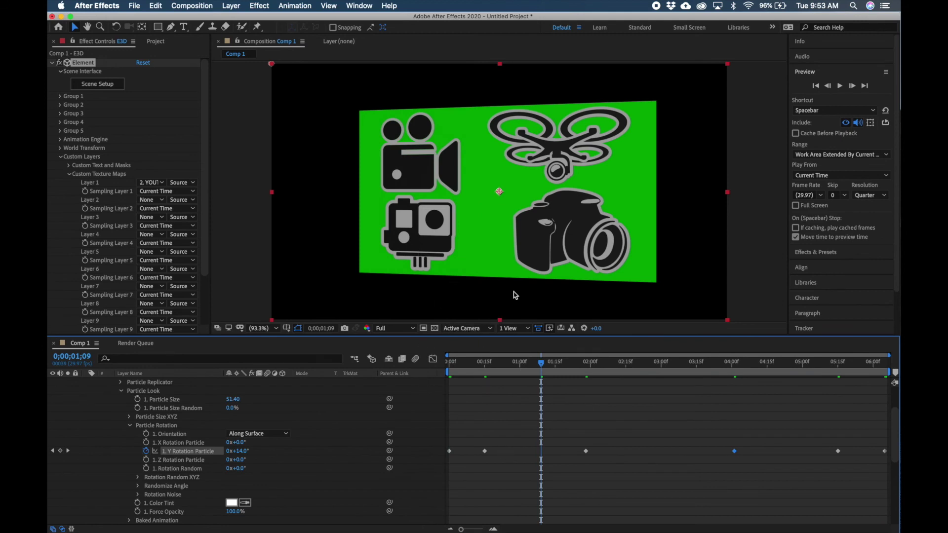
click(95, 87)
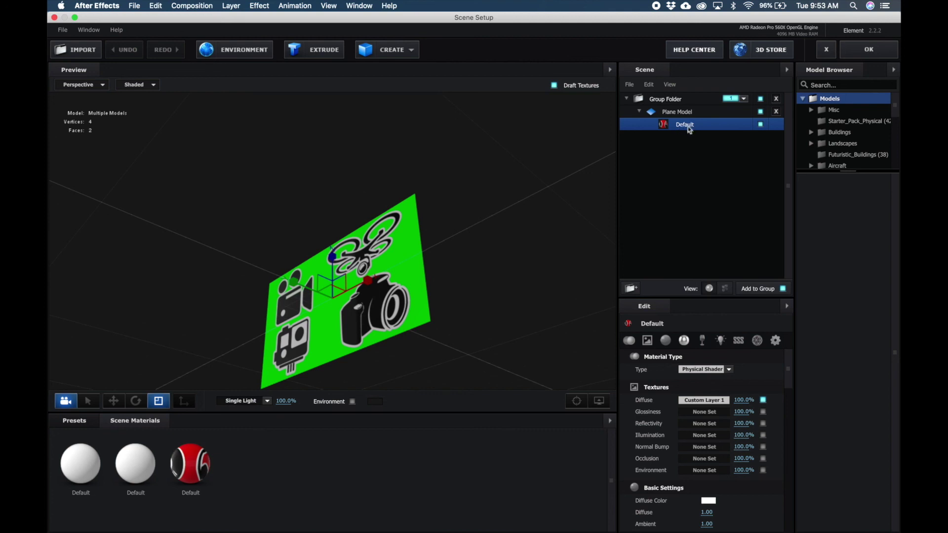
drag(506, 226, 417, 285)
click(862, 49)
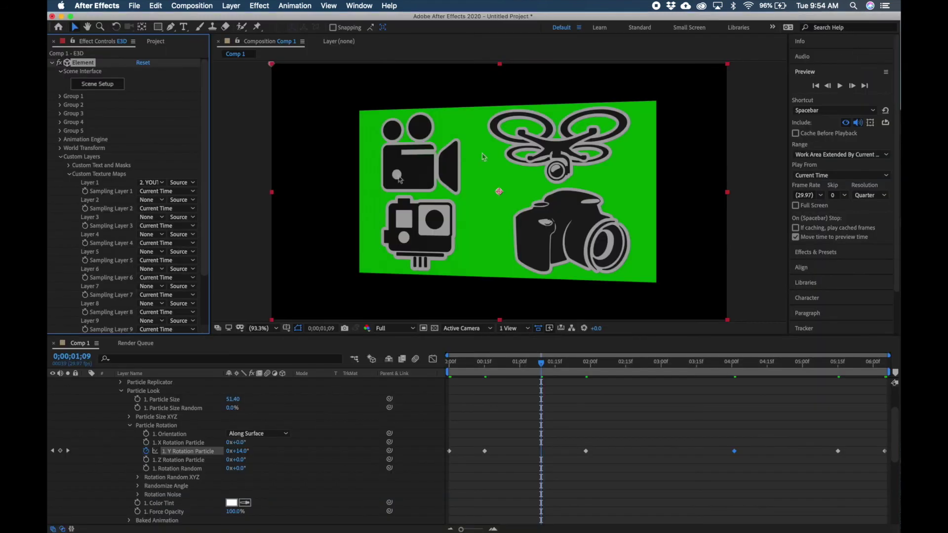